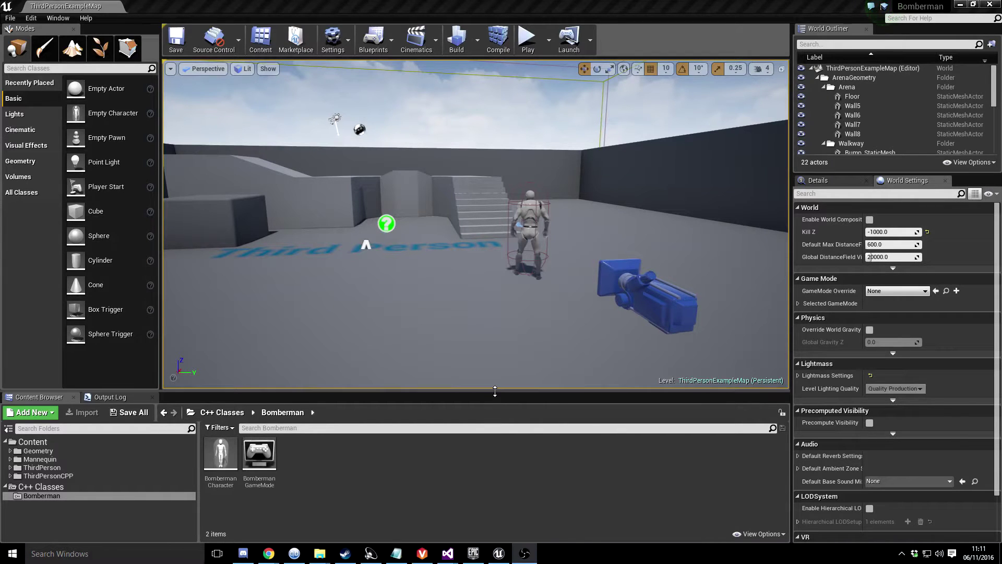
Look at the BombermanGameMode.h source in Visual Studio and return to the Unreal Editor.
mouse_move(494, 397)
mouse_down()
mouse_move(493, 426)
mouse_move(507, 399)
mouse_up()
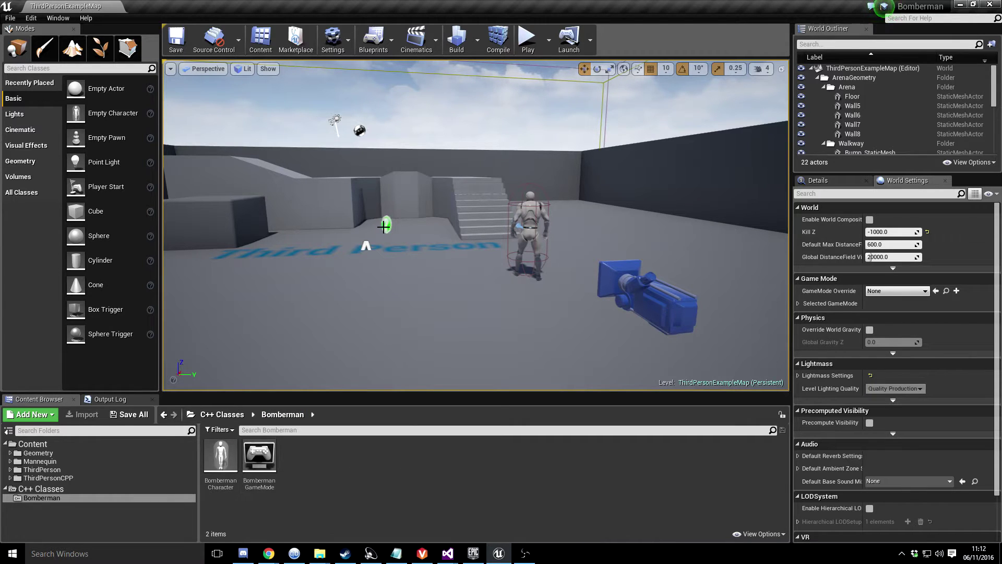
mouse_move(448, 554)
click(509, 503)
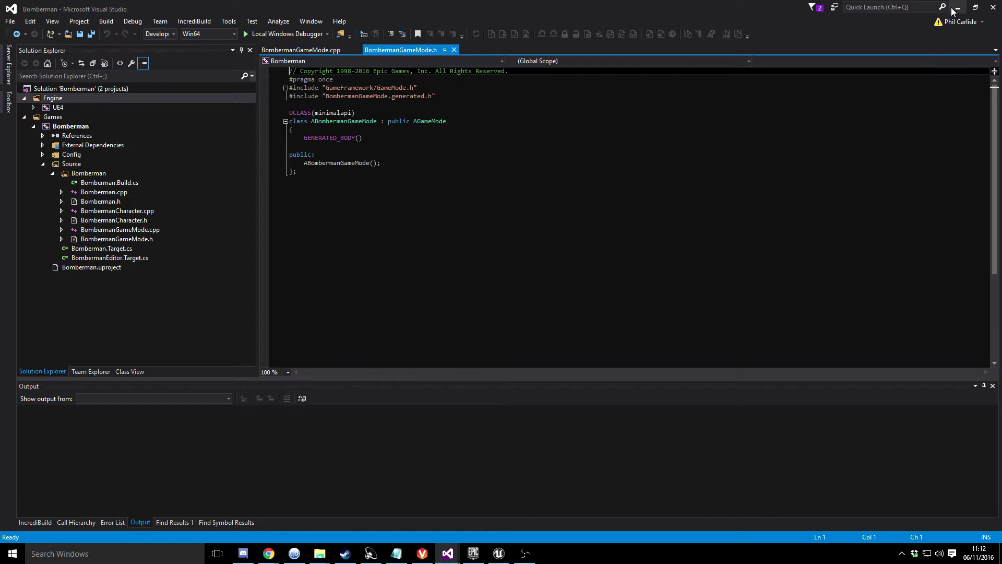
key(alt+Tab)
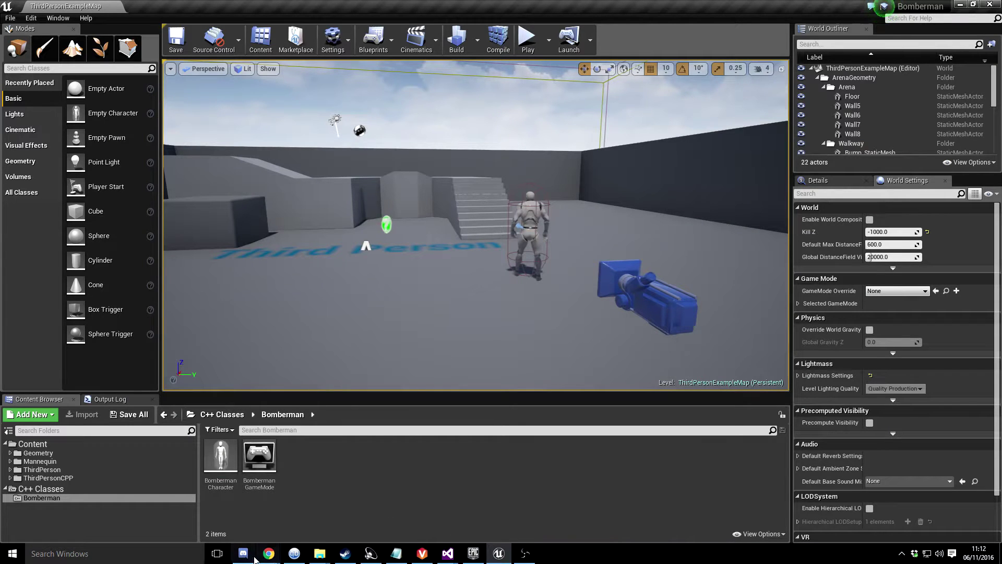
Read through the Local Multiplayer Tips wiki page in Chrome, from spawning additional players to multiple players on the keyboard.
mouse_move(265, 558)
click(418, 510)
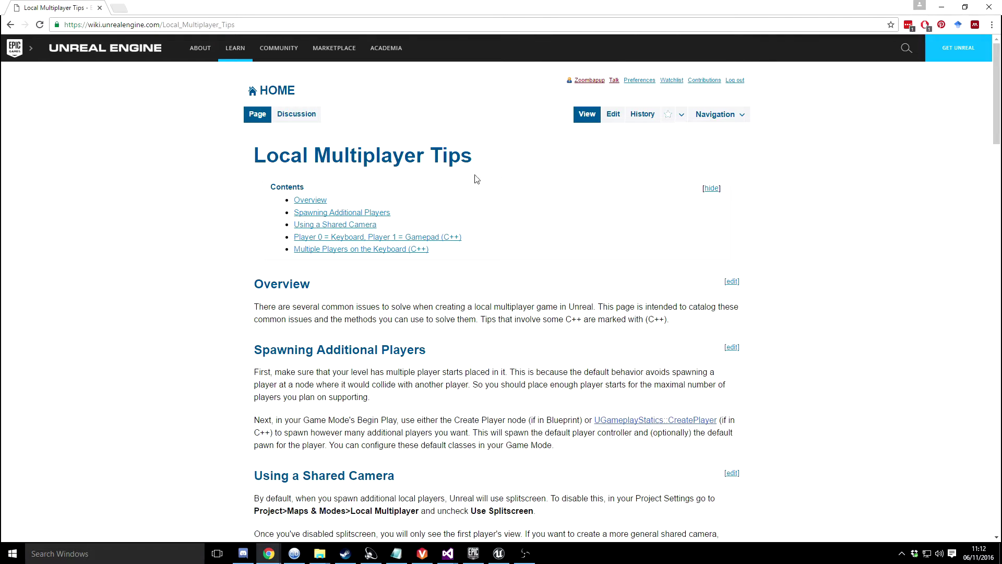
scroll(542, 260, down, 4)
scroll(470, 99, up, 3)
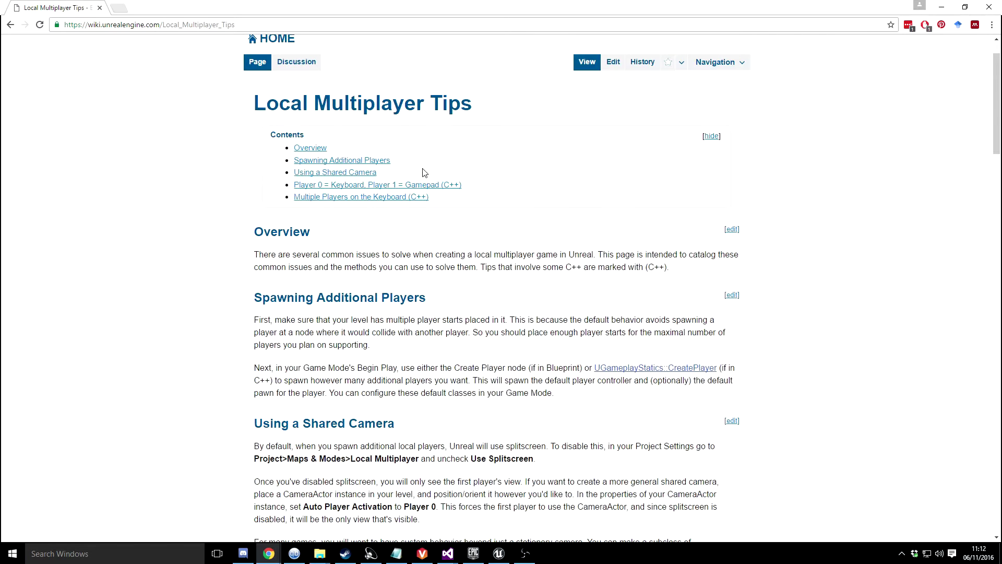
scroll(527, 252, down, 11)
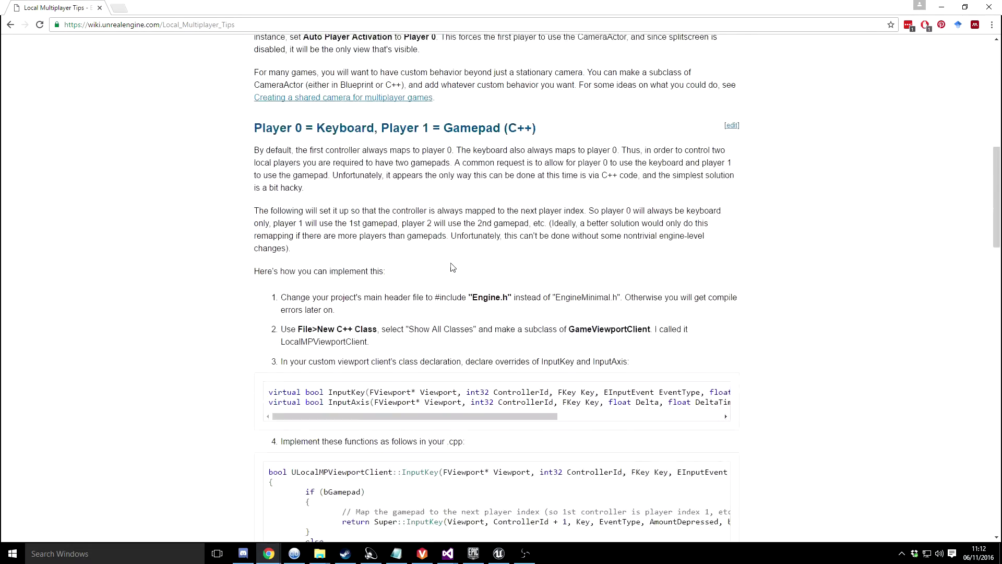
scroll(473, 273, down, 14)
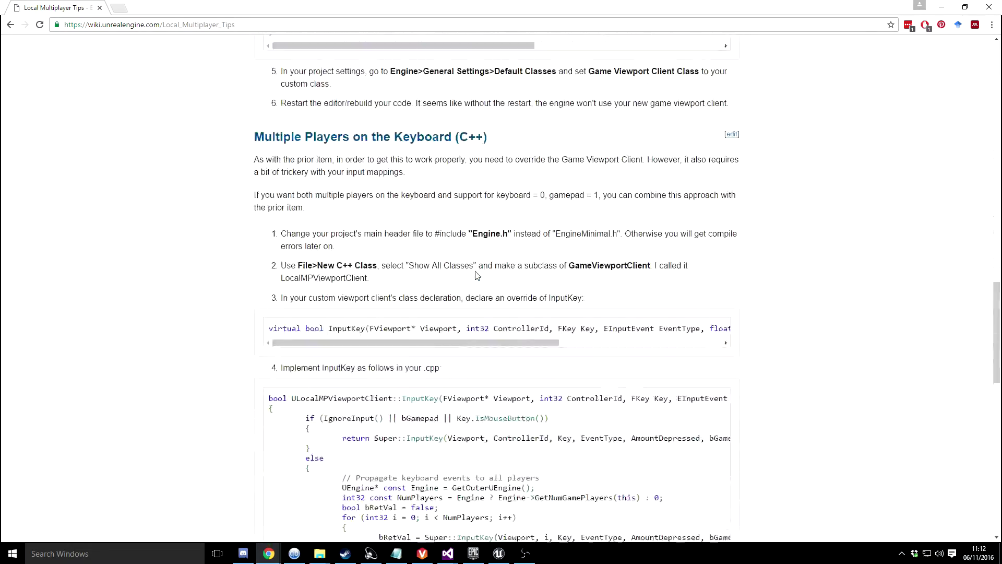
scroll(476, 271, up, 20)
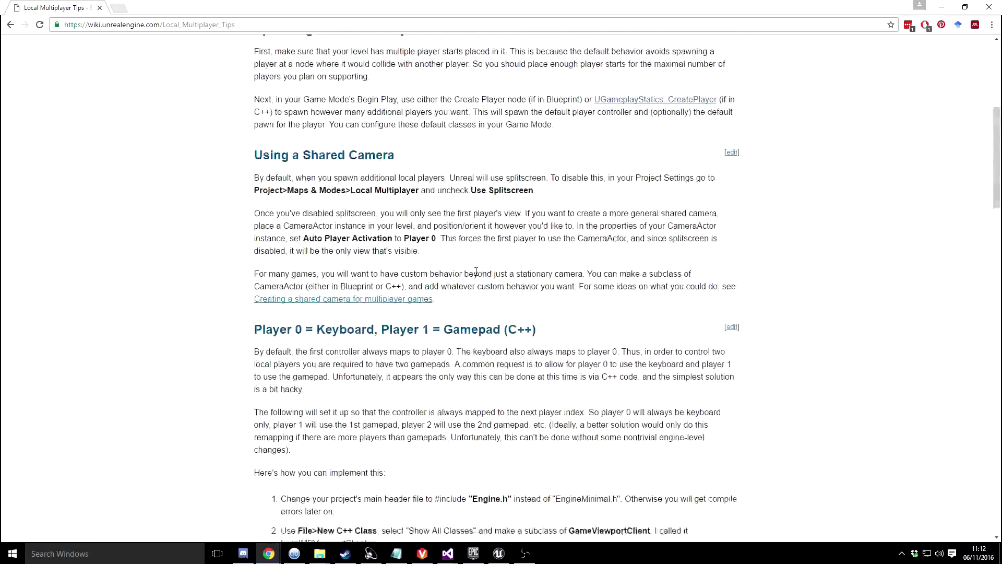
scroll(475, 270, up, 2)
scroll(475, 270, down, 20)
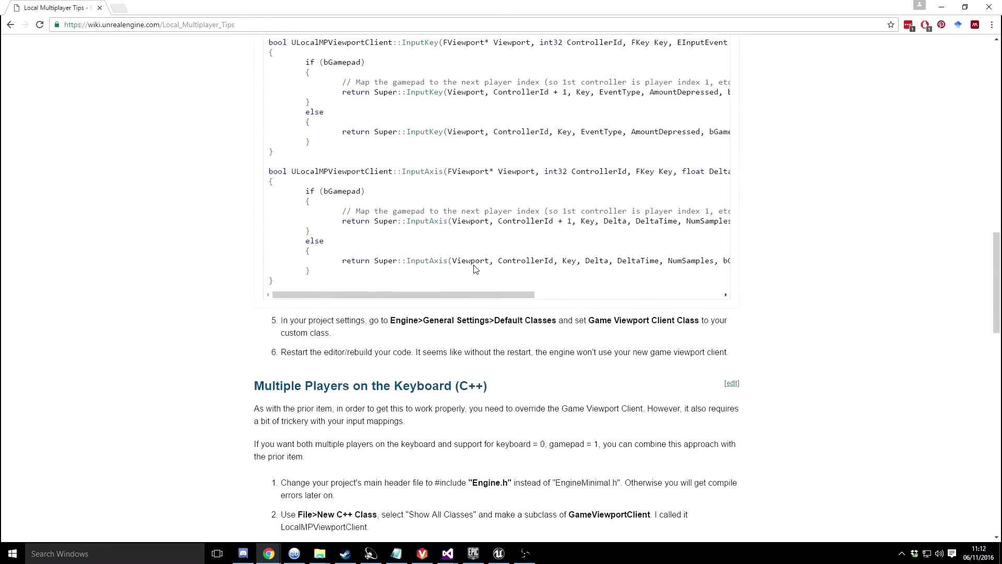
scroll(474, 270, down, 10)
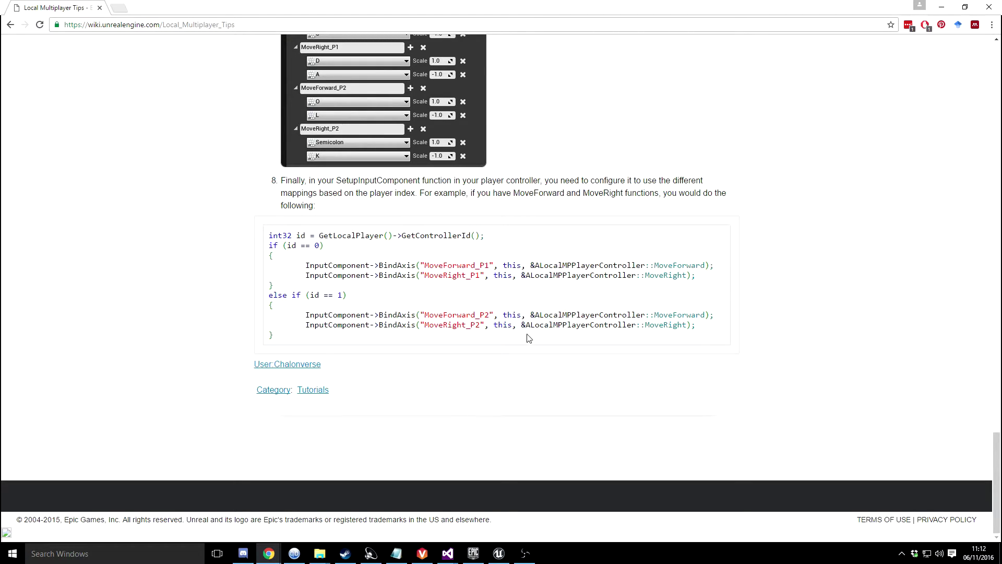
scroll(528, 259, up, 20)
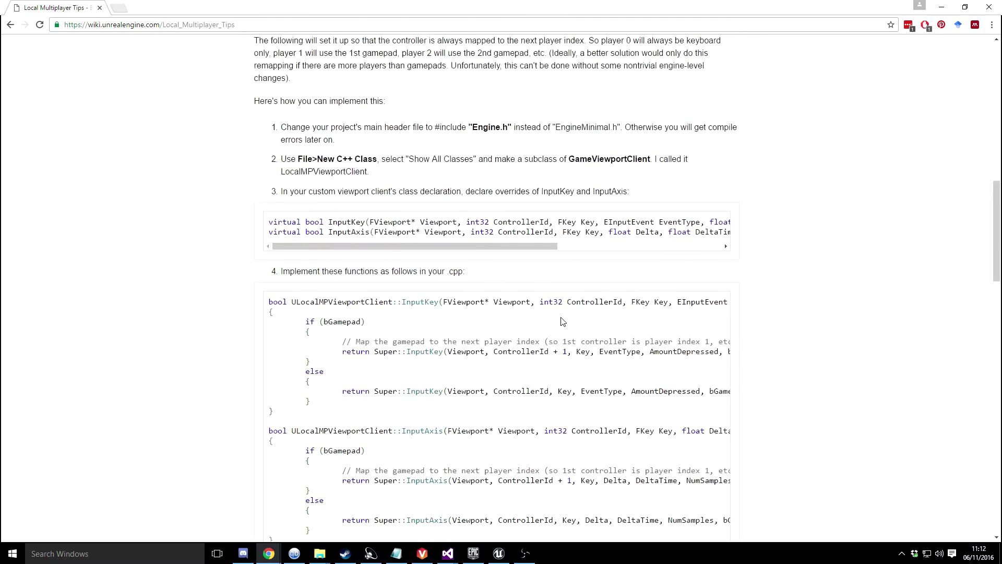
scroll(562, 321, up, 20)
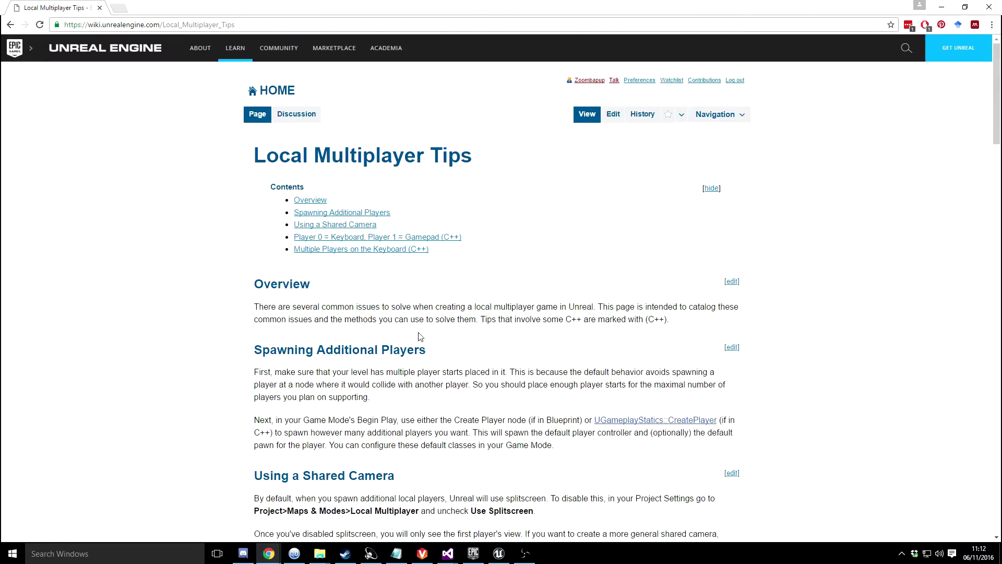
click(942, 8)
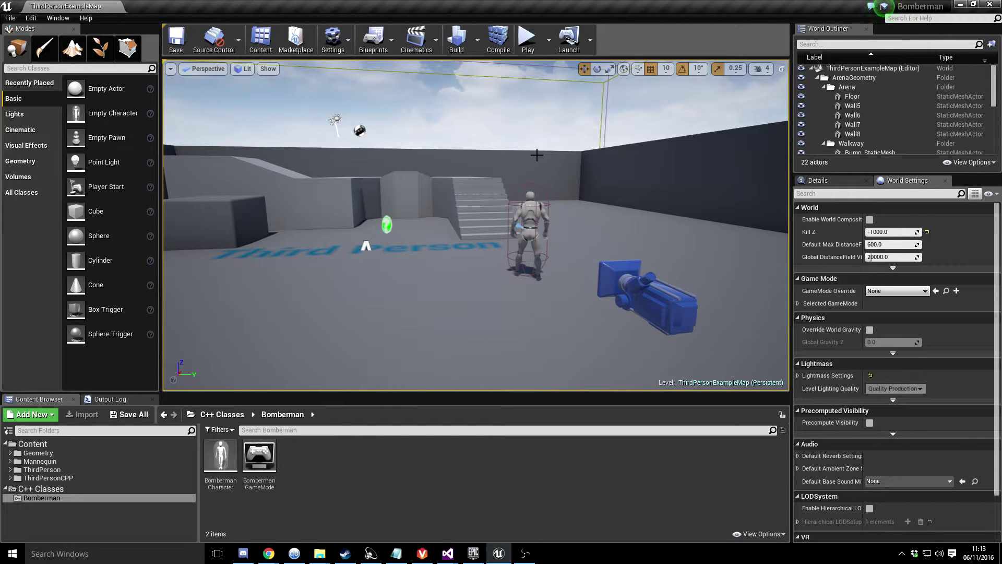
Play the level in the editor, move the character forward and backward, and stop the session.
click(528, 39)
key(w)
key(s)
key(w)
key(s)
key(w)
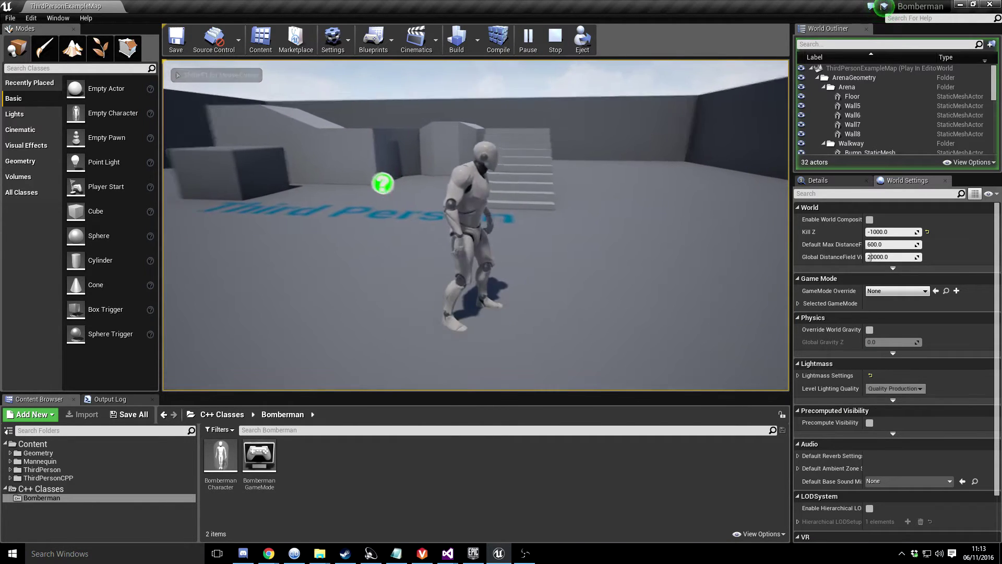
key(Escape)
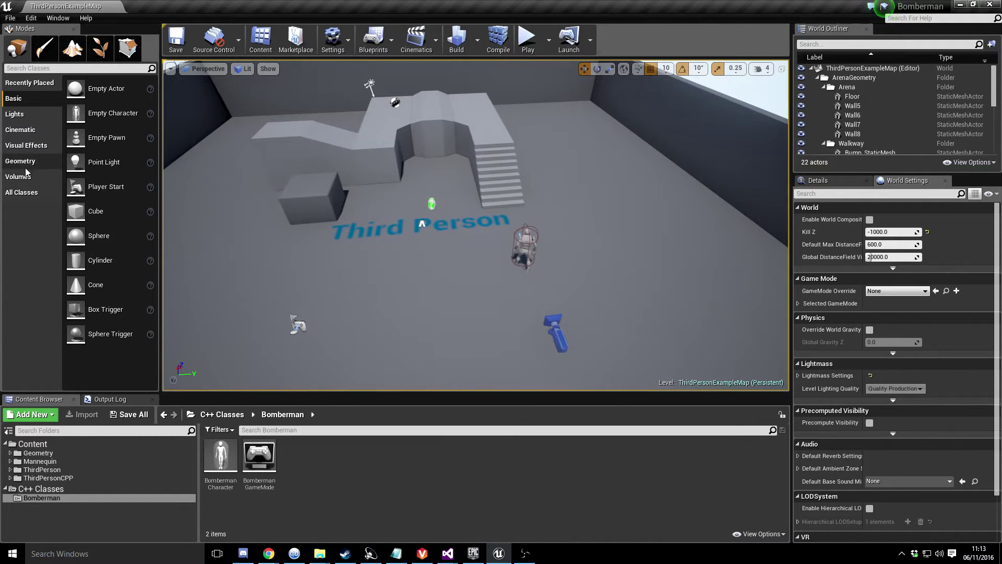
Find the Camera actor among all placeable classes and place one on the arena floor.
click(21, 131)
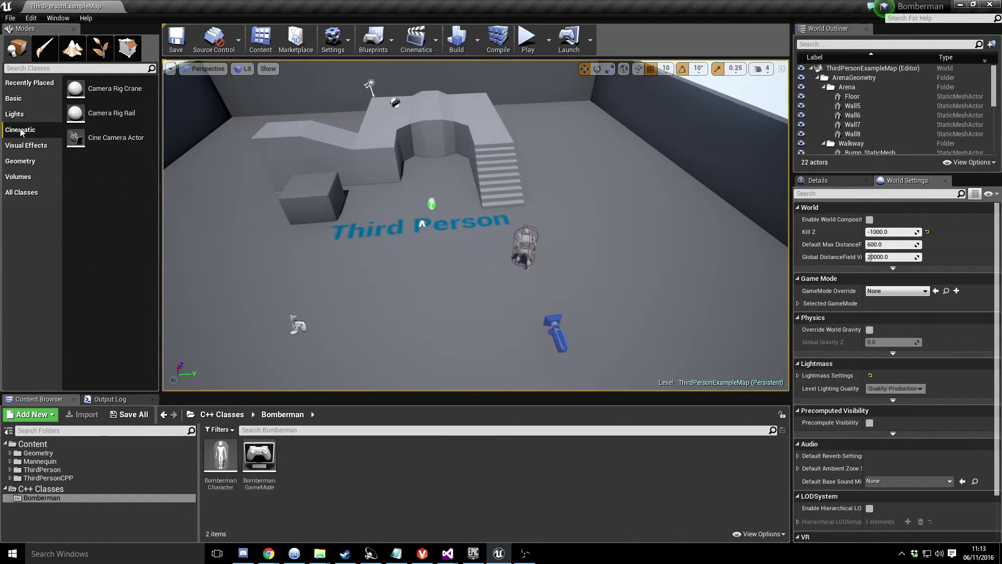
click(21, 100)
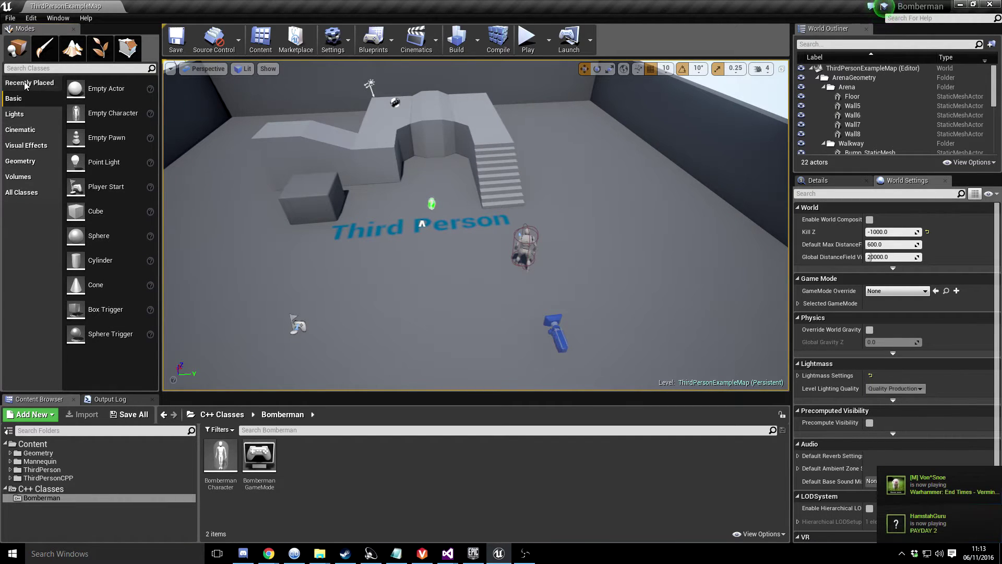
click(37, 192)
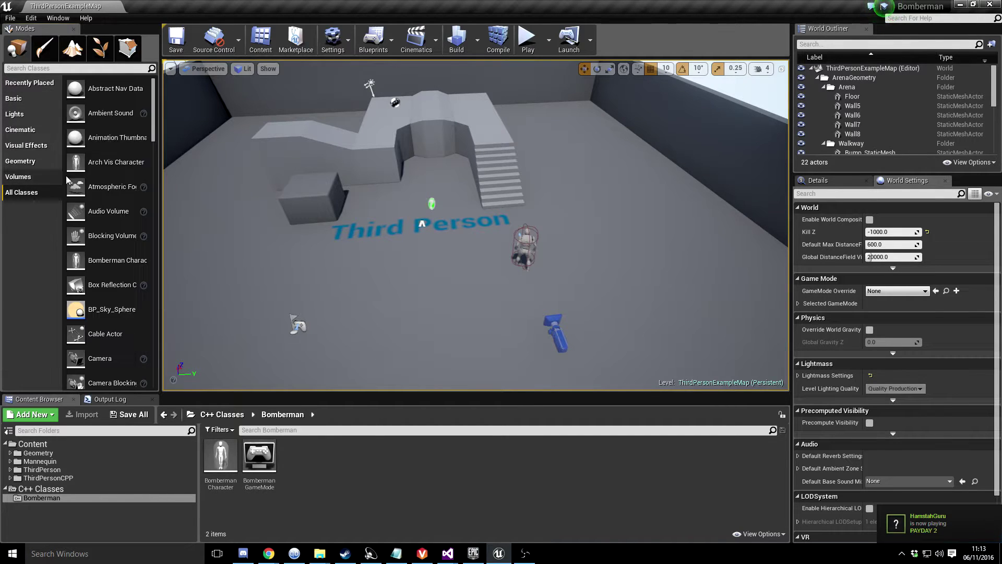
scroll(114, 185, down, 2)
scroll(114, 185, down, 4)
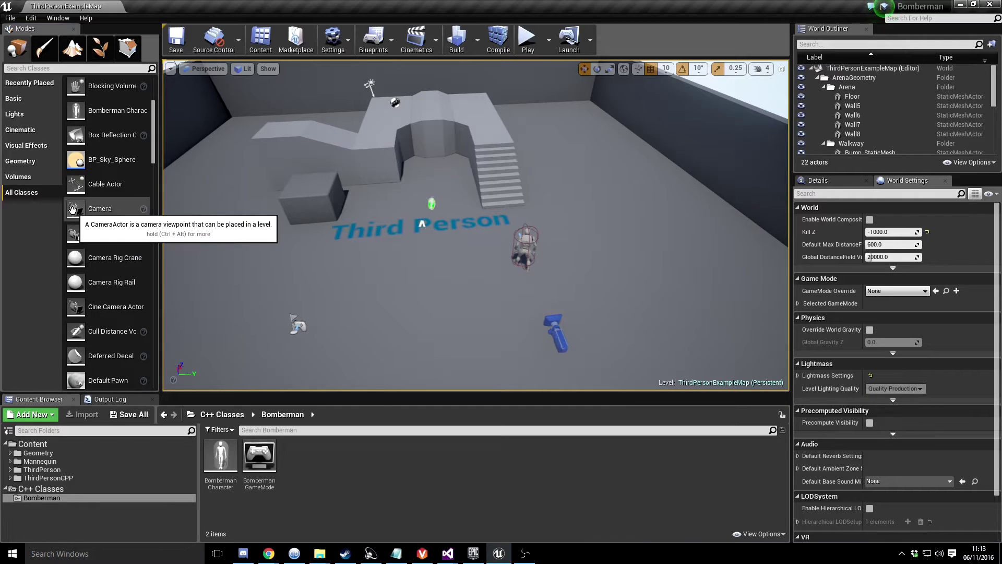
drag(85, 215, 416, 246)
Raise the new camera high above the floor and pull it back so it overlooks the arena.
right_drag(376, 264, 437, 233)
drag(460, 226, 561, 63)
key(e)
key(w)
key(f)
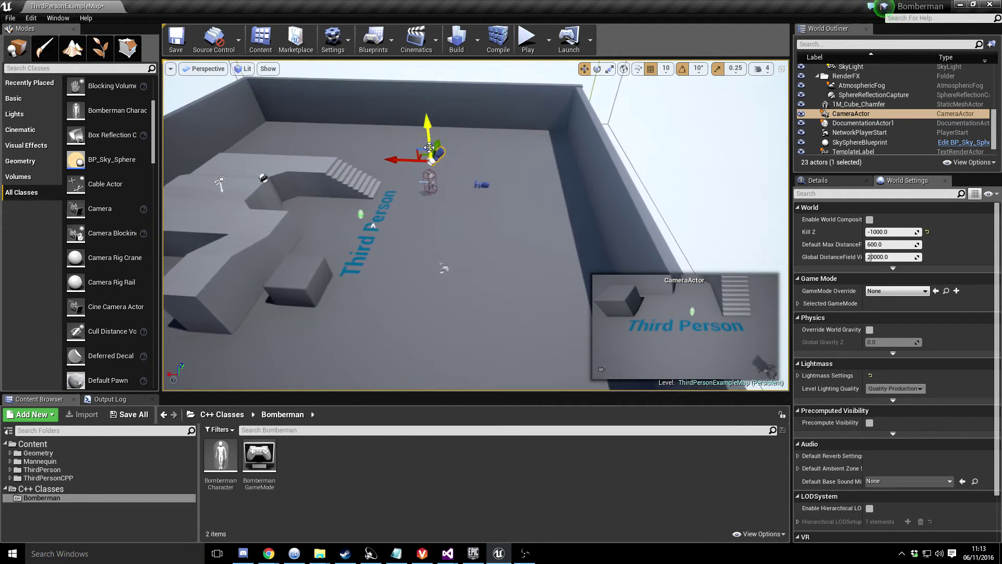
drag(416, 152, 600, 52)
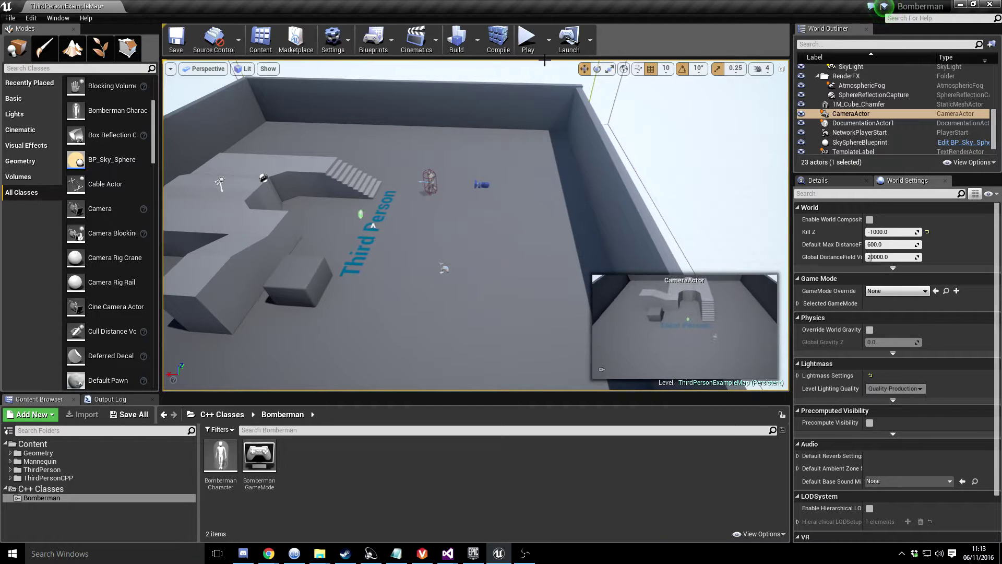
Delete the ramp, the chamfered cube and the walkway's arm, bump and stair meshes from the arena.
right_drag(418, 226, 339, 227)
alt+drag(490, 227, 477, 248)
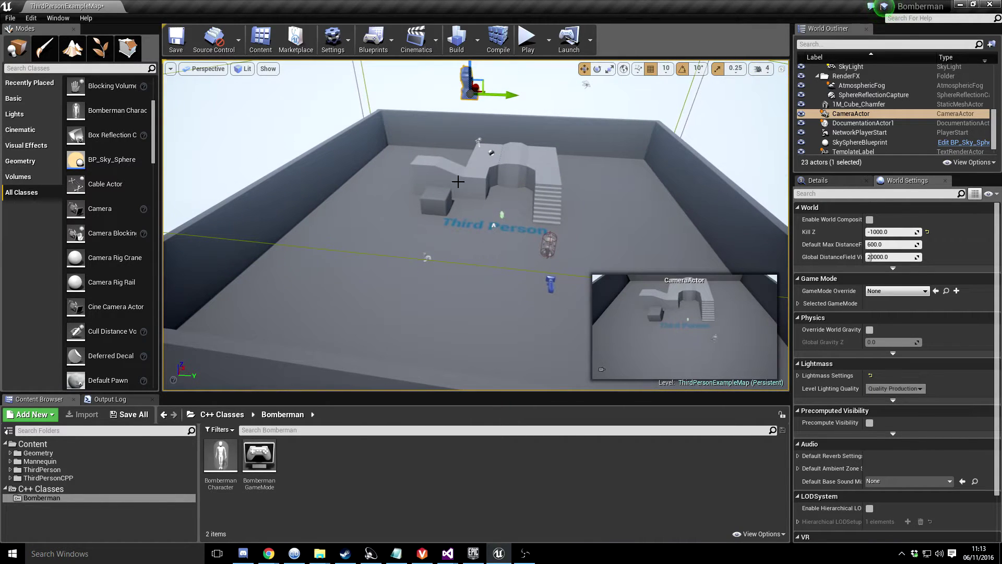
click(426, 167)
key(Delete)
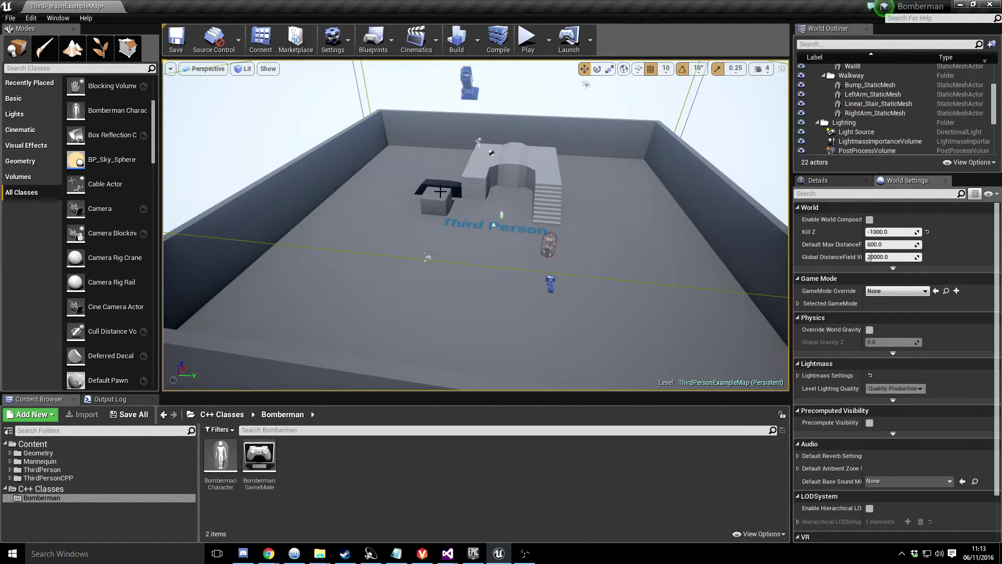
click(435, 201)
key(Delete)
click(481, 174)
key(Delete)
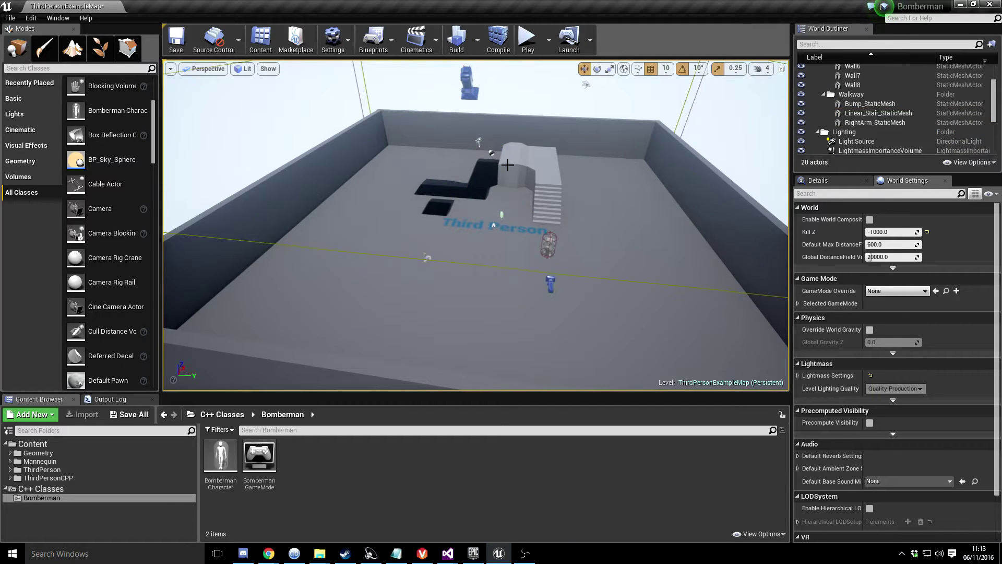
click(511, 165)
key(Delete)
click(540, 162)
key(Delete)
click(544, 191)
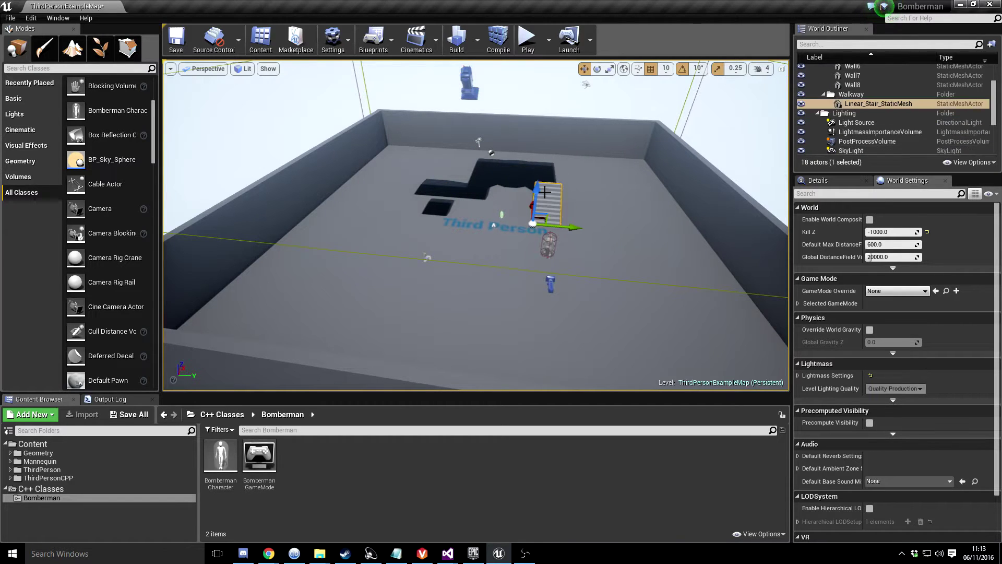
key(Delete)
Build the level and allow SwarmAgent through the firewall on private networks.
click(456, 39)
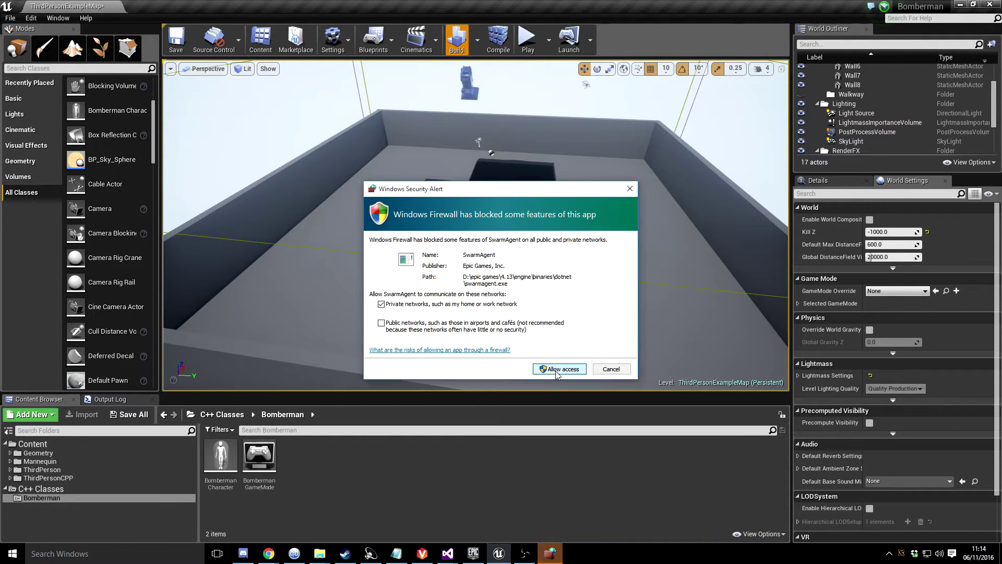
click(557, 369)
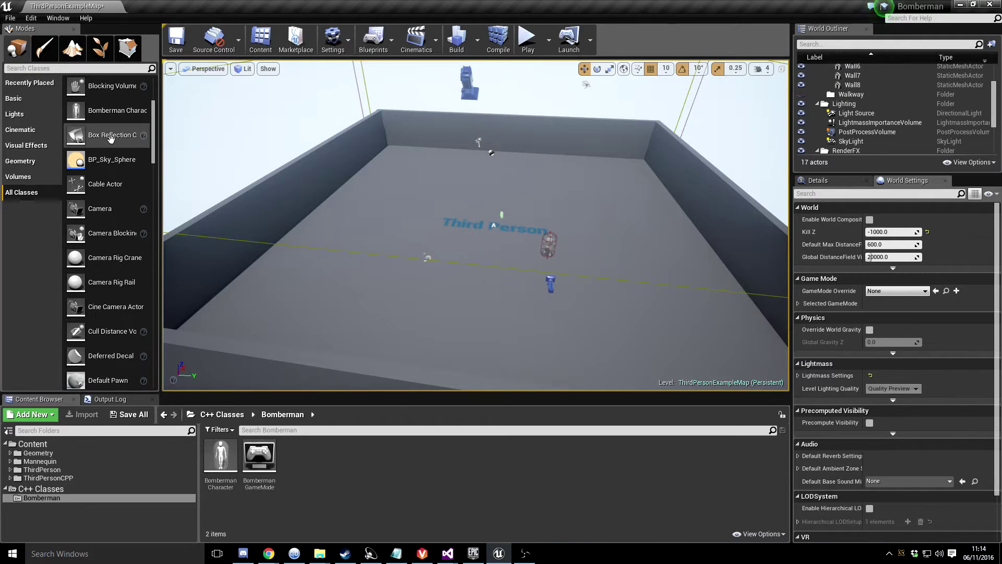
Place five Player Start actors across the far half of the arena floor.
scroll(95, 157, up, 1)
scroll(94, 157, up, 1)
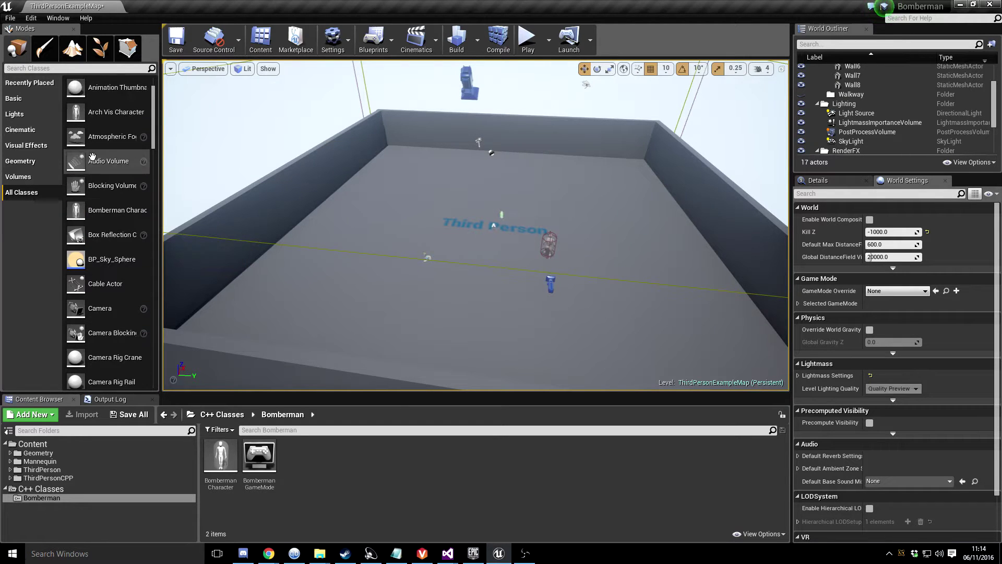
click(13, 99)
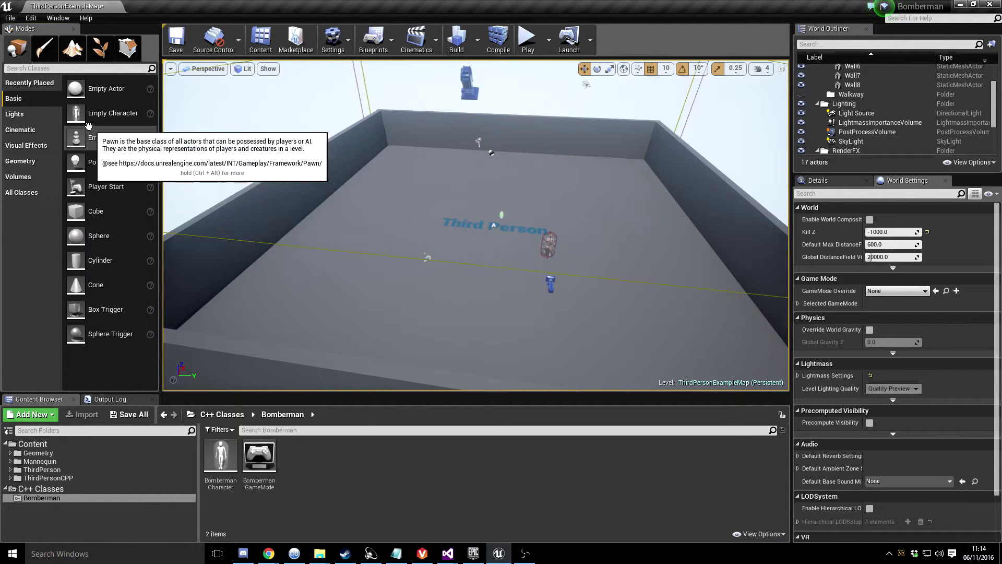
drag(106, 186, 420, 159)
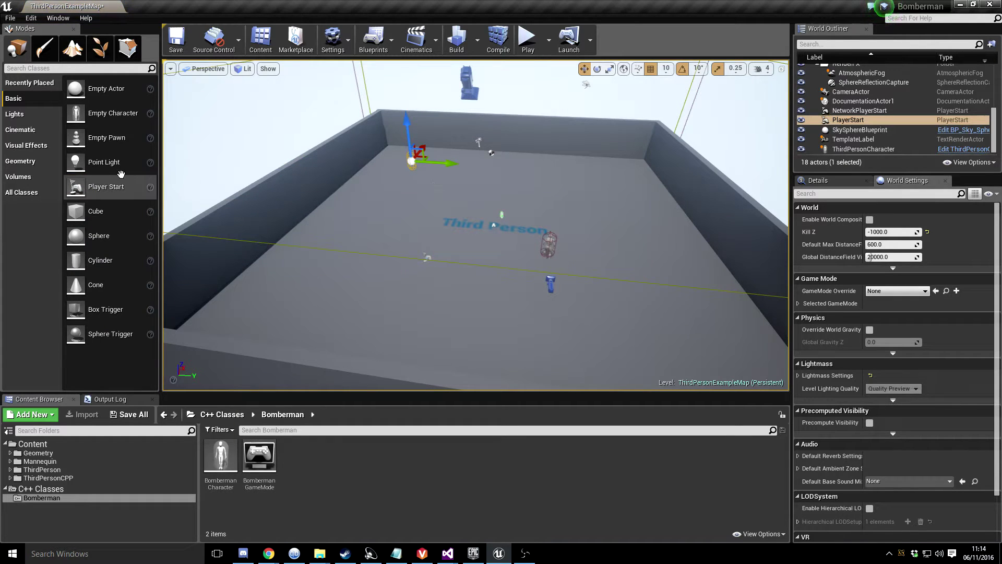
drag(78, 186, 612, 173)
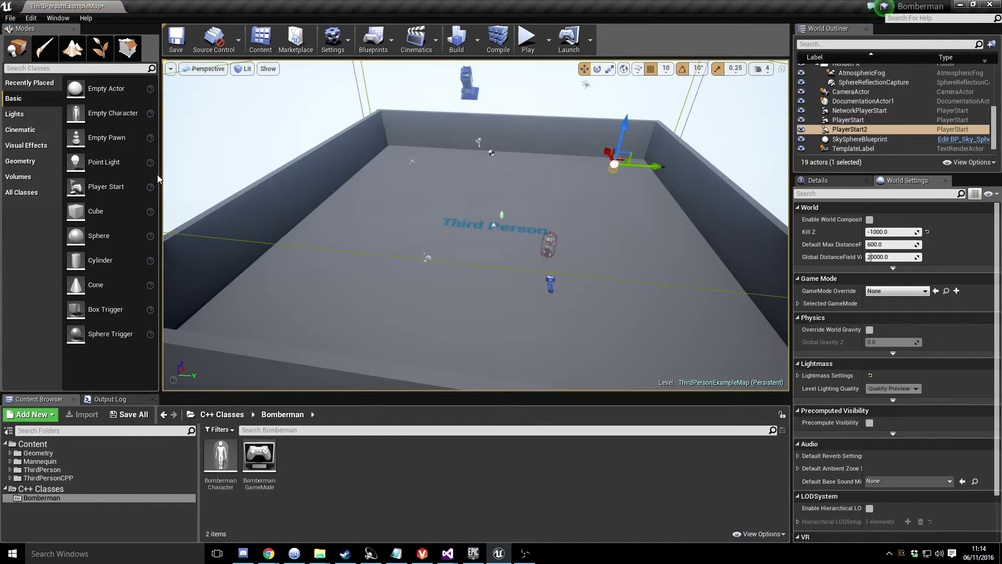
drag(76, 187, 603, 197)
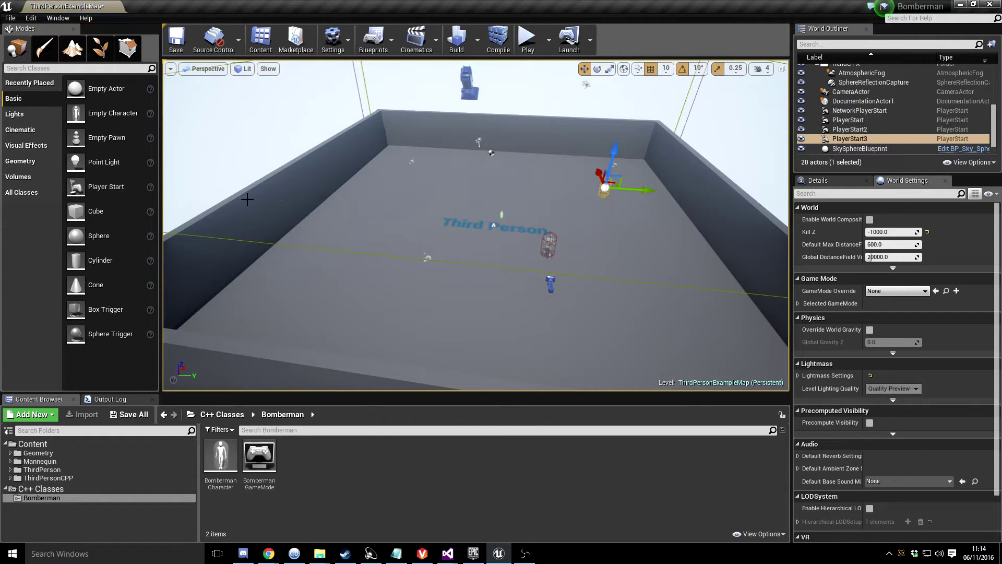
drag(78, 187, 374, 194)
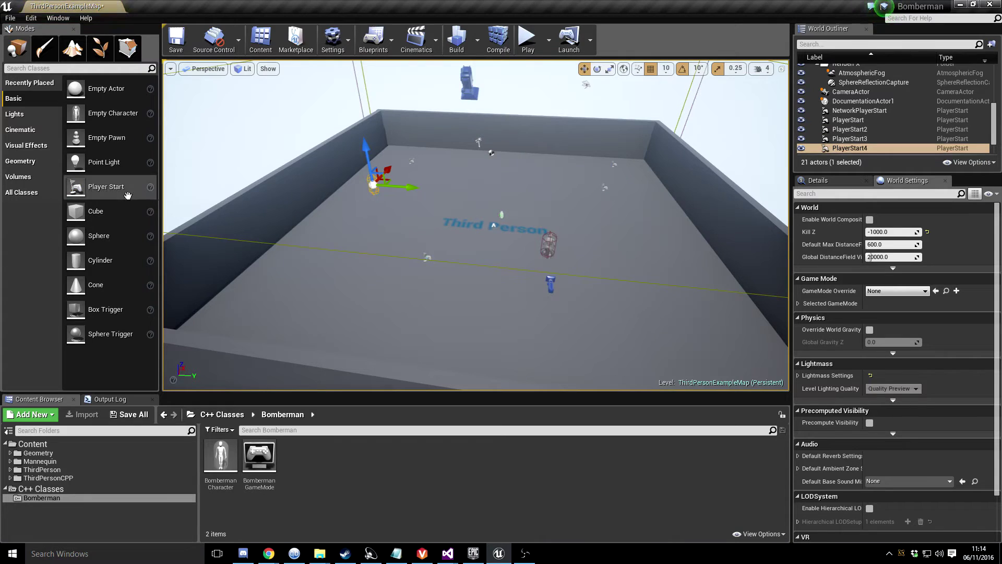
drag(79, 186, 491, 184)
Add three more Player Start actors to fill out the near side of the arena floor.
drag(78, 186, 308, 311)
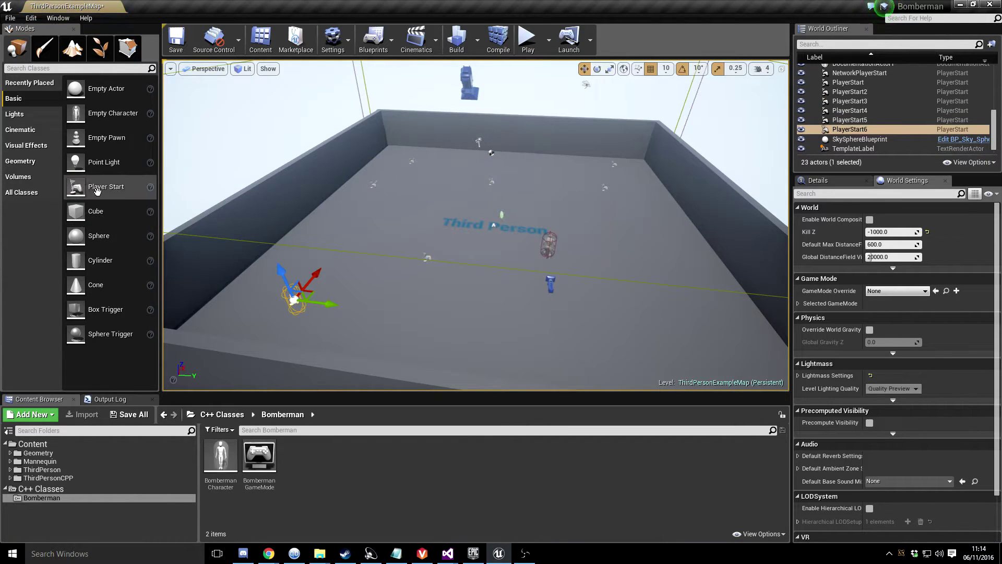
drag(78, 186, 638, 350)
mouse_move(555, 237)
right_down()
mouse_move(593, 257)
mouse_move(616, 231)
mouse_move(660, 234)
mouse_move(544, 236)
right_up()
key(w)
key(a)
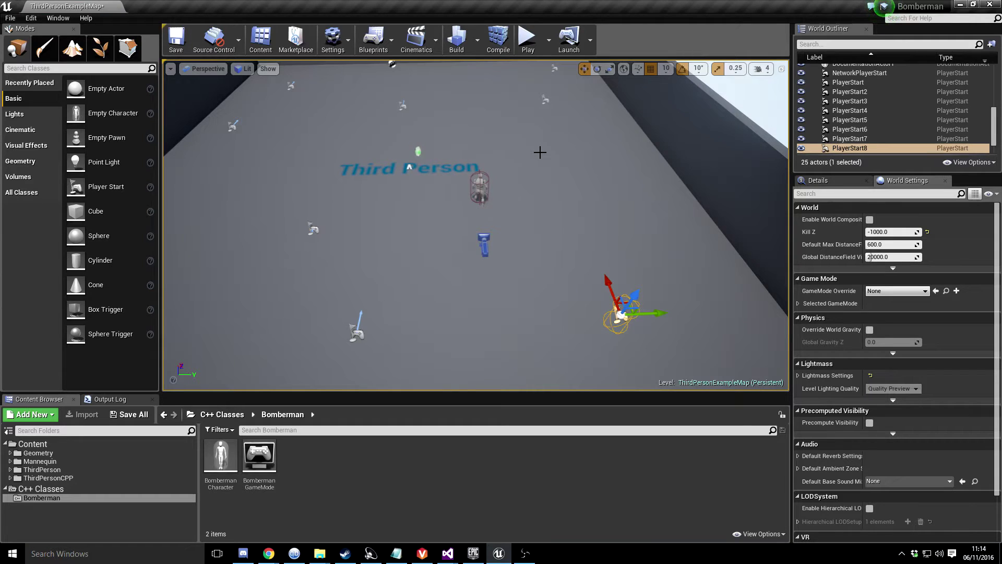
Set the CameraActor's Auto Activate for Player option to Player 0.
right_drag(539, 152, 492, 164)
scroll(834, 136, up, 5)
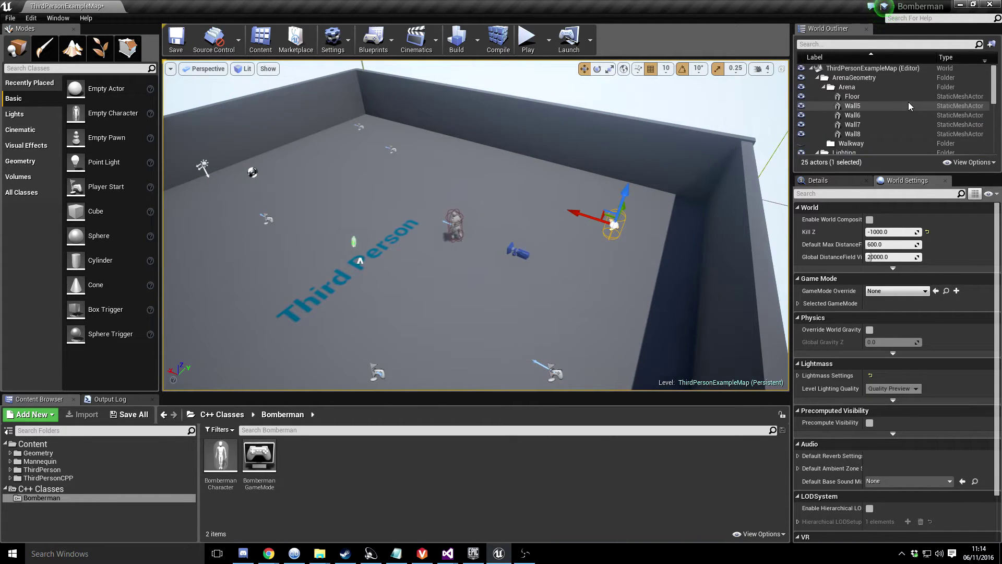
scroll(850, 111, down, 3)
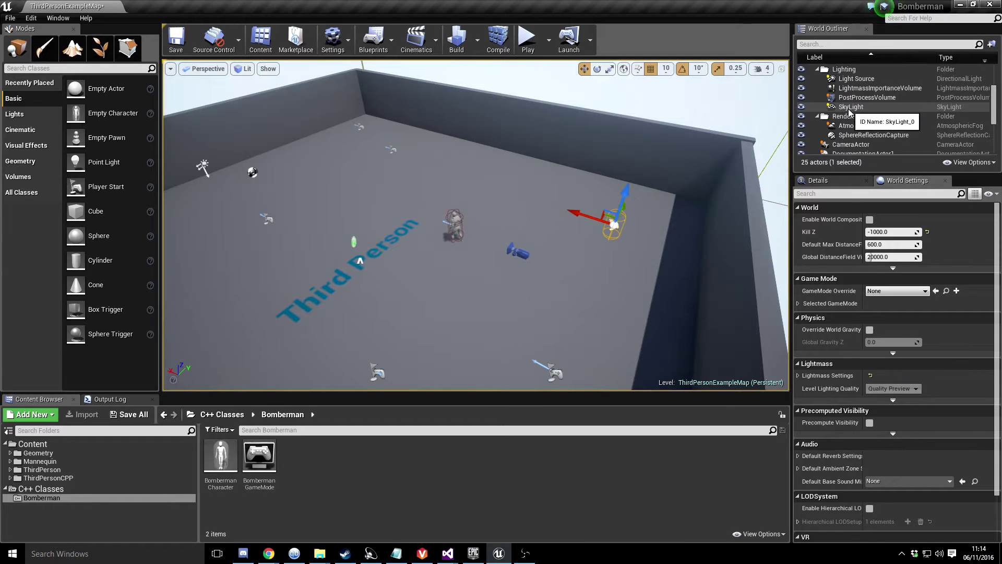
scroll(850, 111, down, 1)
click(851, 127)
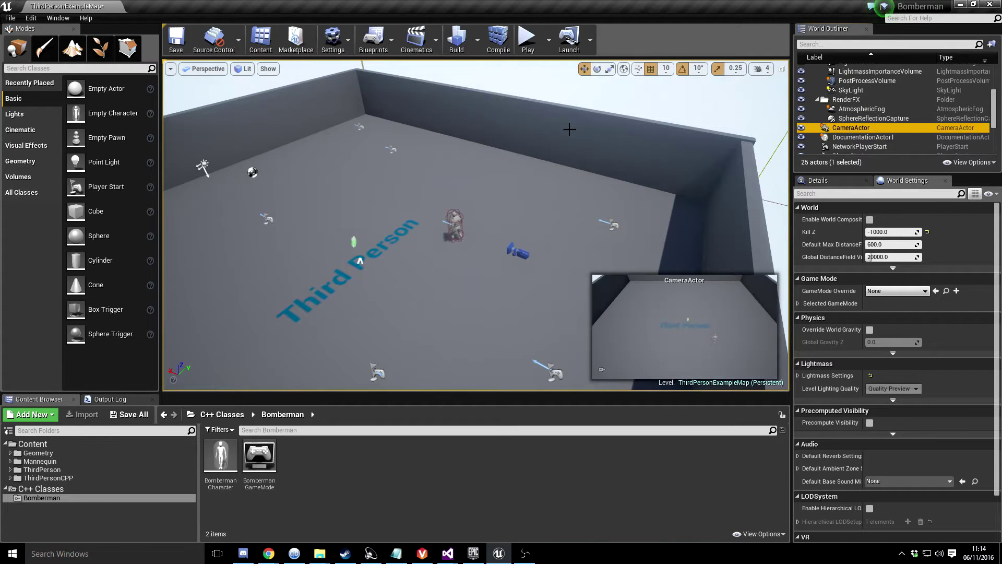
double_click(851, 127)
key(s)
mouse_move(463, 151)
right_down()
mouse_move(475, 147)
mouse_move(423, 172)
mouse_move(464, 151)
right_up()
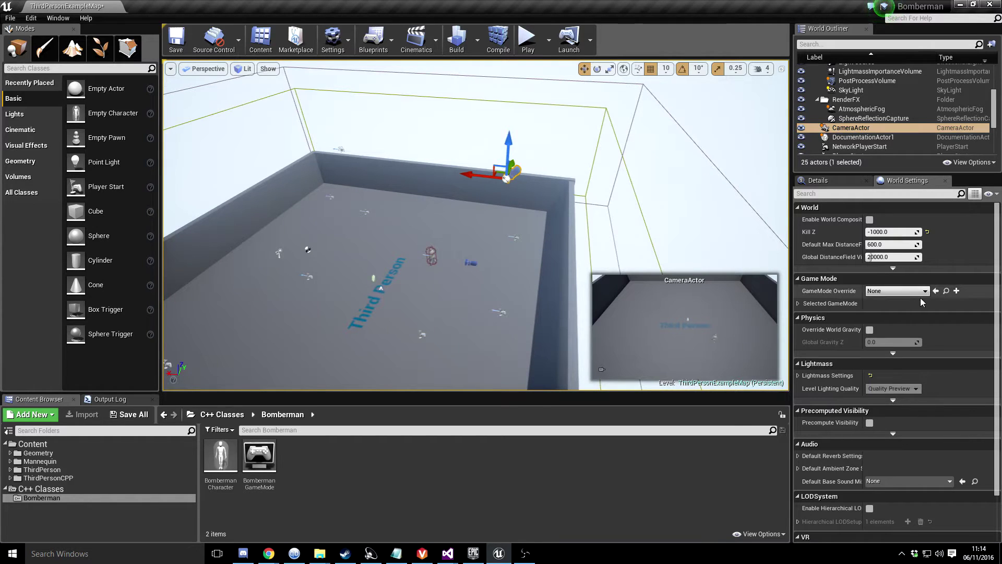
scroll(942, 313, down, 3)
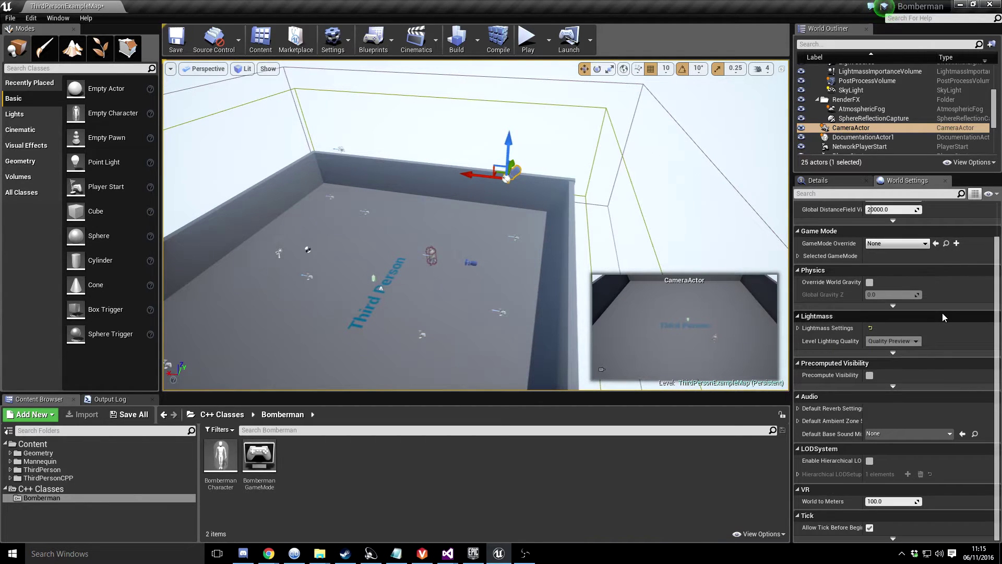
click(818, 181)
scroll(972, 409, down, 6)
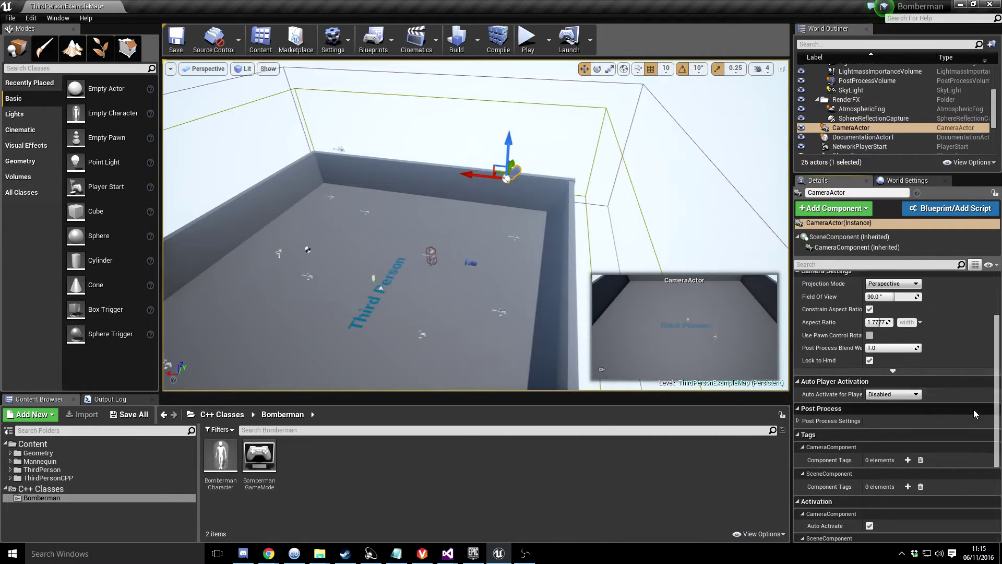
click(893, 344)
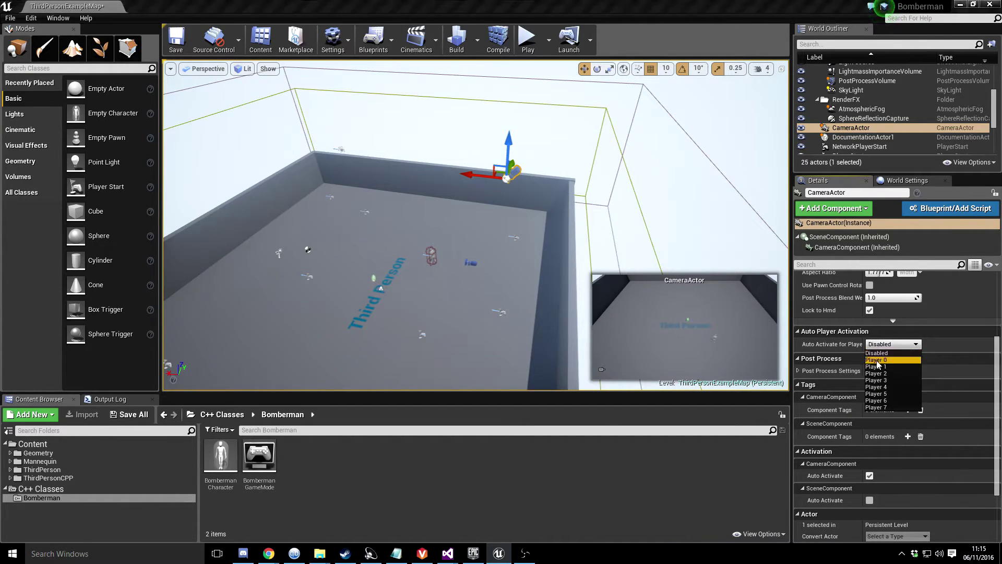
click(876, 360)
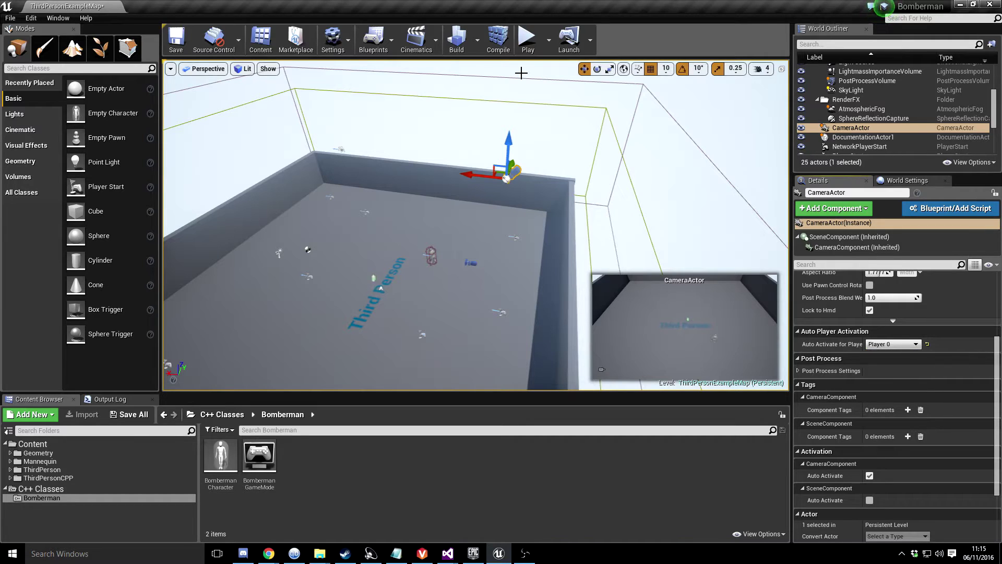
Play-test the level in the viewport, moving the character around the arena to check the fixed camera view, and stop the session.
click(527, 38)
click(530, 163)
key(w)
key(a)
key(s)
key(a)
key(w)
key(d)
key(d)
key(s)
key(d)
key(w)
key(a)
key(s)
key(d)
key(w)
key(a)
key(w)
key(d)
key(s)
key(s)
key(d)
key(w)
key(a)
key(d)
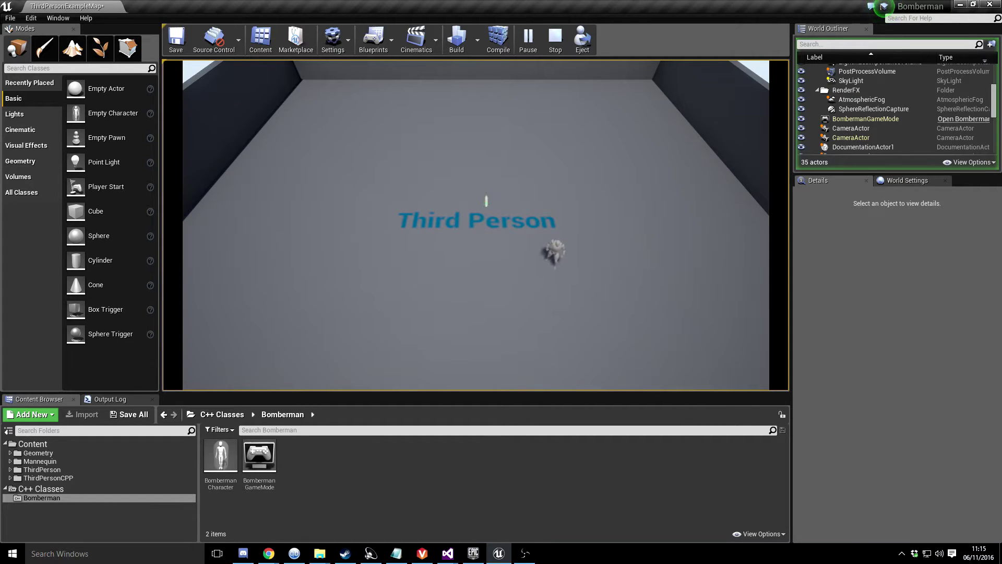
key(Escape)
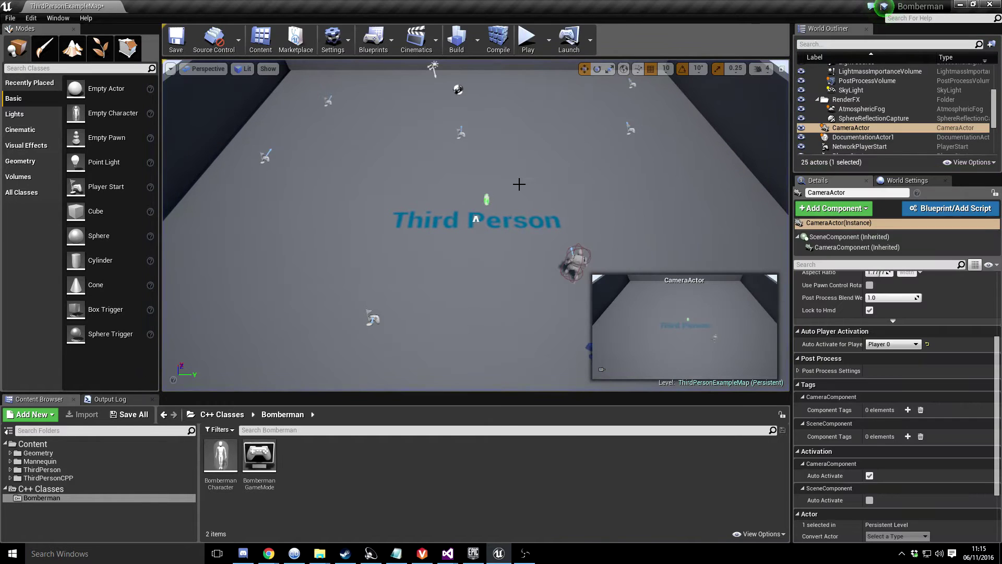
key(a)
right_drag(519, 184, 621, 133)
key(s)
key(d)
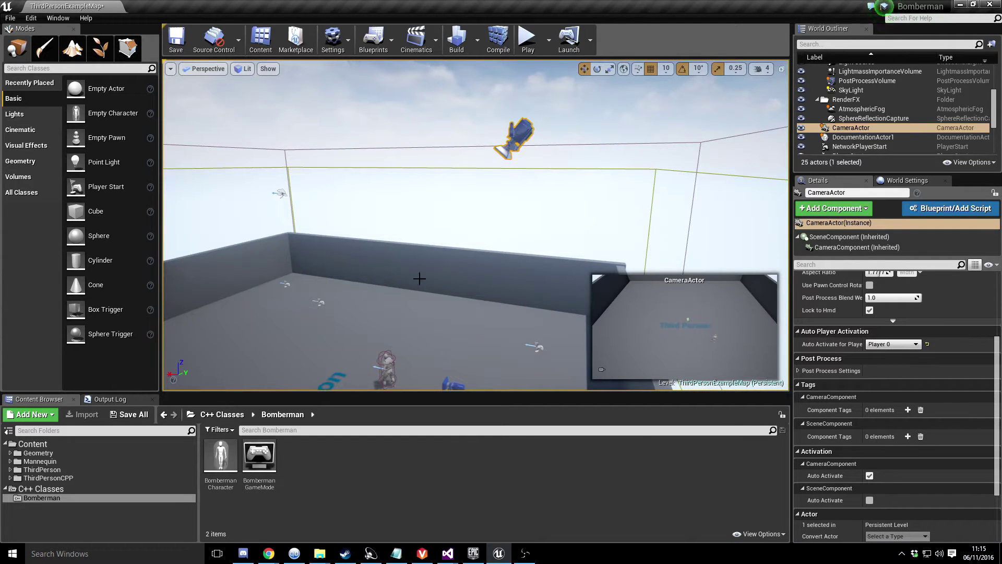
key(s)
right_drag(427, 269, 446, 223)
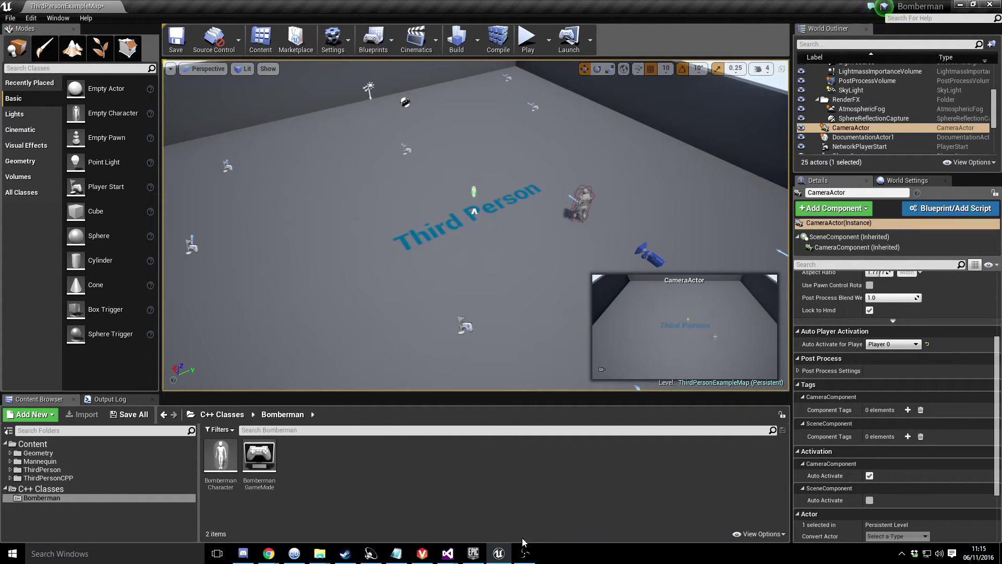
Switch to Chrome and review the Local Multiplayer Tips wiki page on spawning players, the shared camera and keyboard and gamepad input mapping.
click(268, 555)
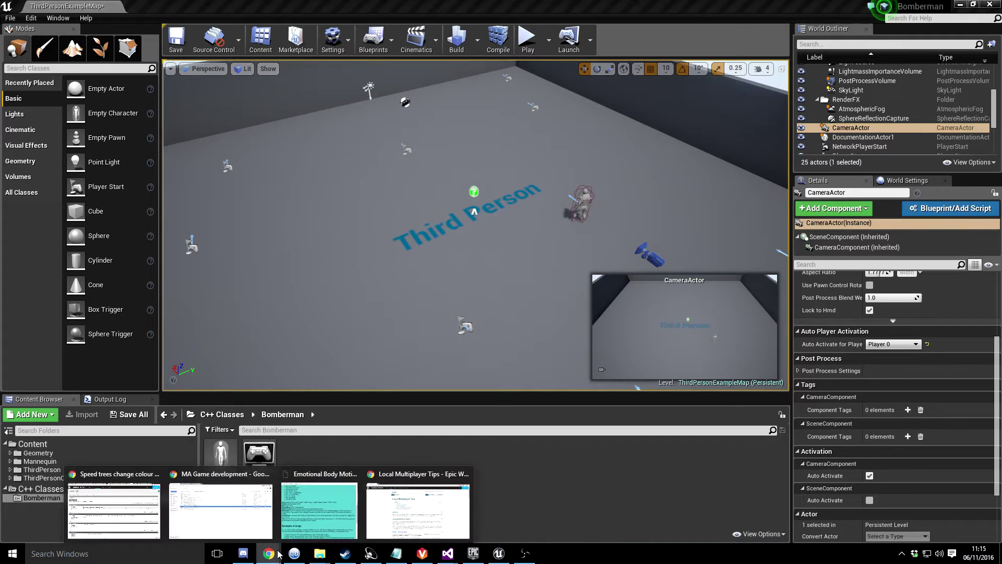
click(402, 514)
scroll(351, 370, down, 4)
scroll(564, 360, down, 6)
scroll(387, 104, up, 4)
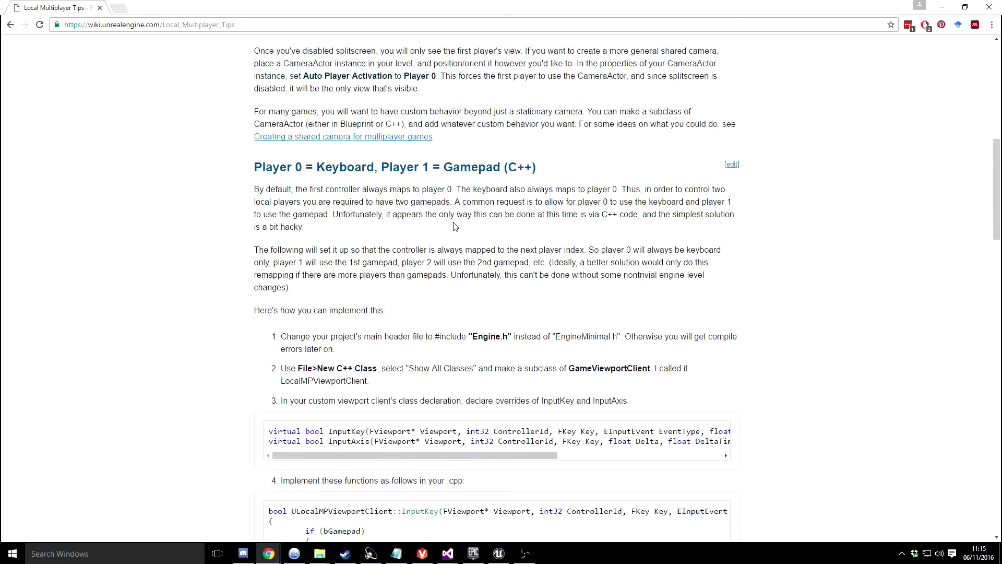
scroll(524, 297, down, 5)
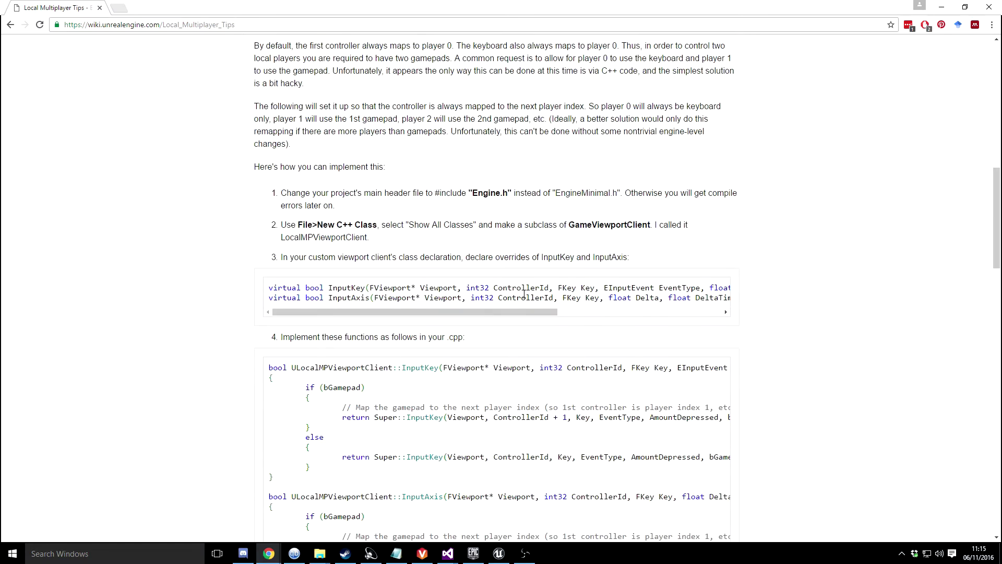
scroll(524, 293, down, 15)
scroll(525, 297, down, 9)
scroll(524, 295, up, 5)
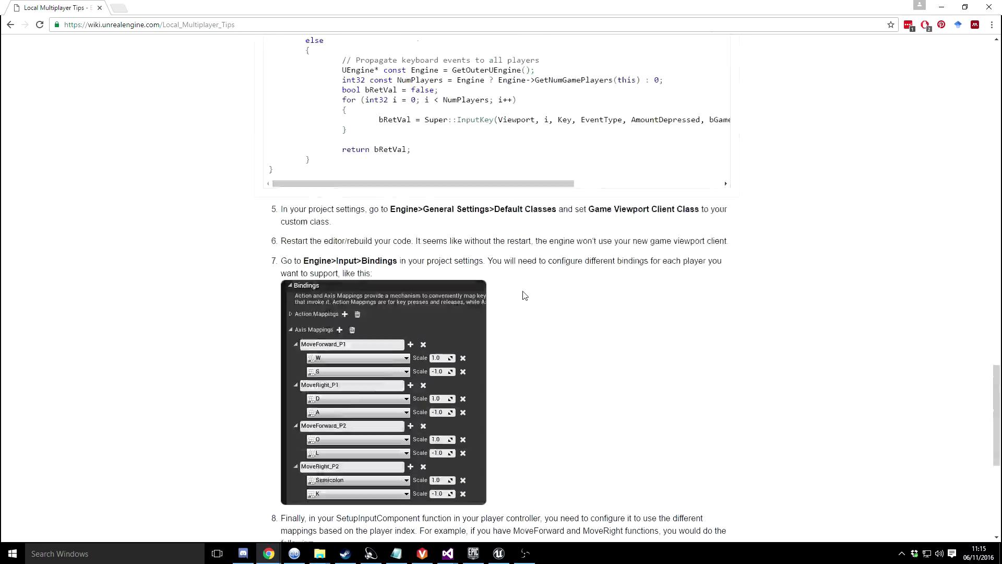
scroll(524, 296, up, 20)
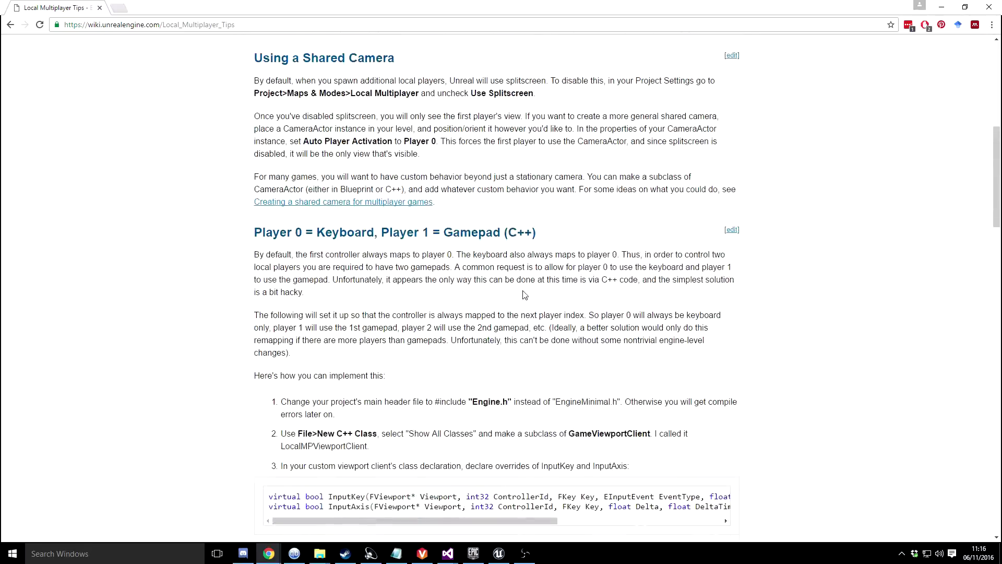
scroll(525, 295, up, 3)
scroll(522, 295, up, 2)
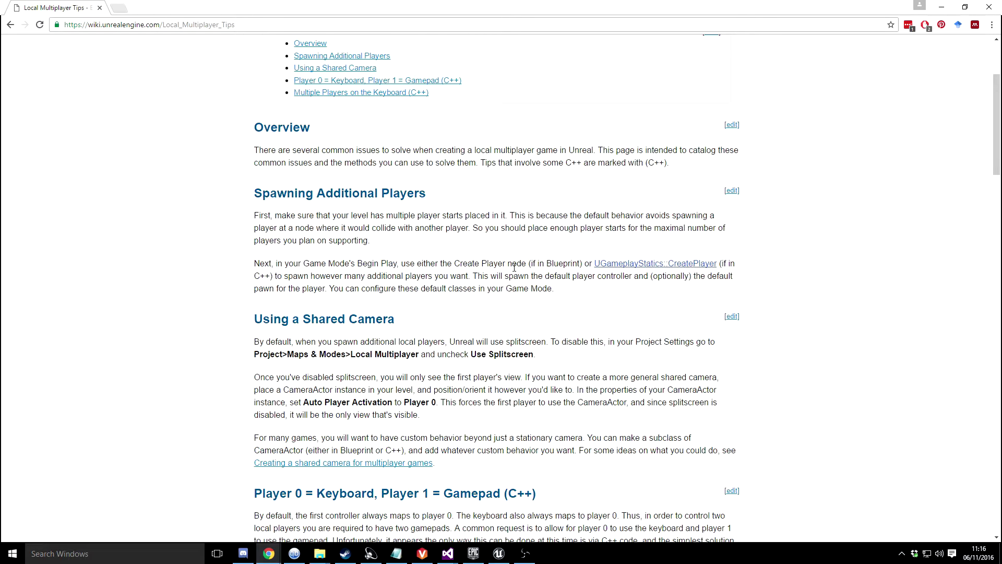
scroll(560, 310, up, 2)
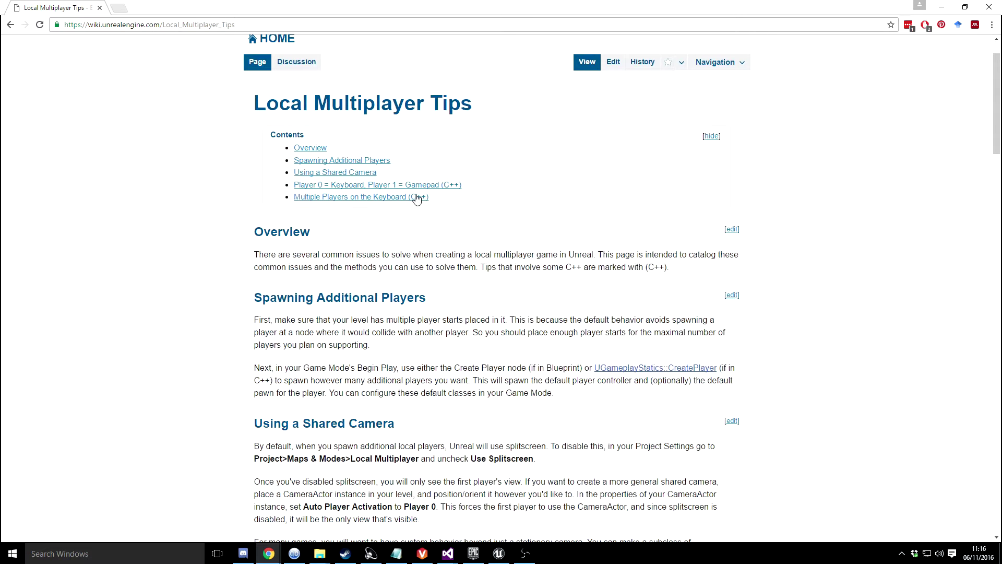
Return to the Unreal Editor and open the BombermanGameMode C++ class.
click(941, 6)
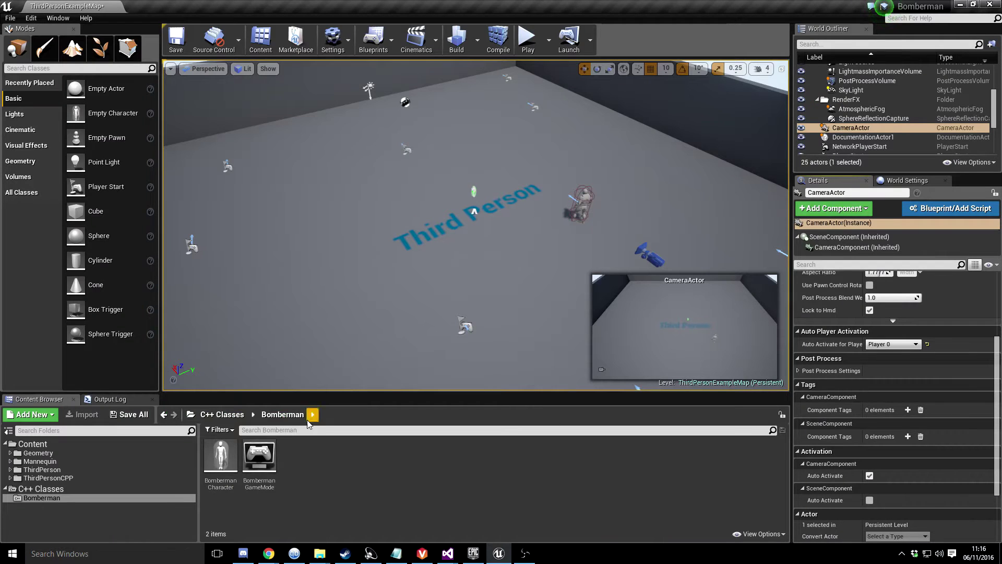
double_click(259, 462)
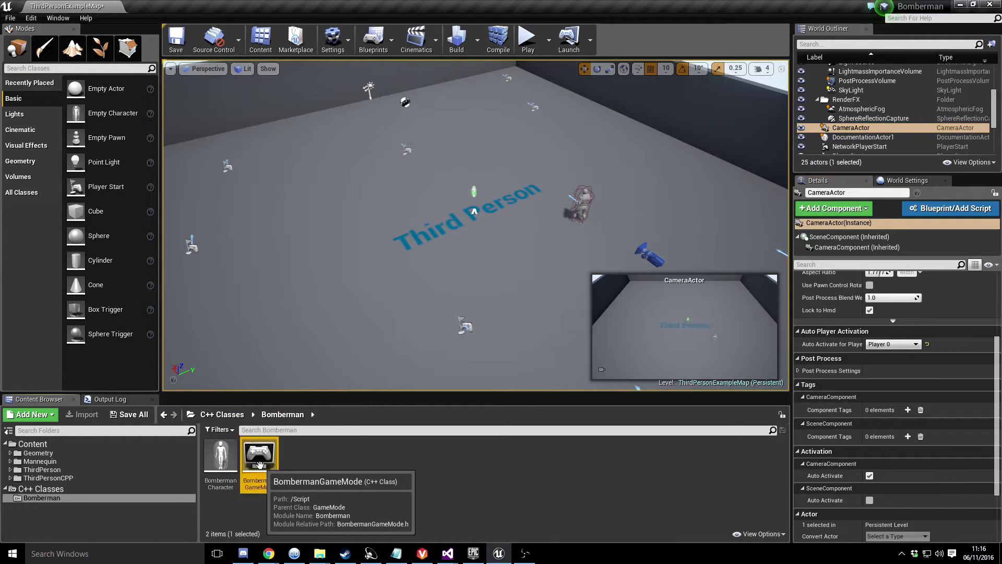